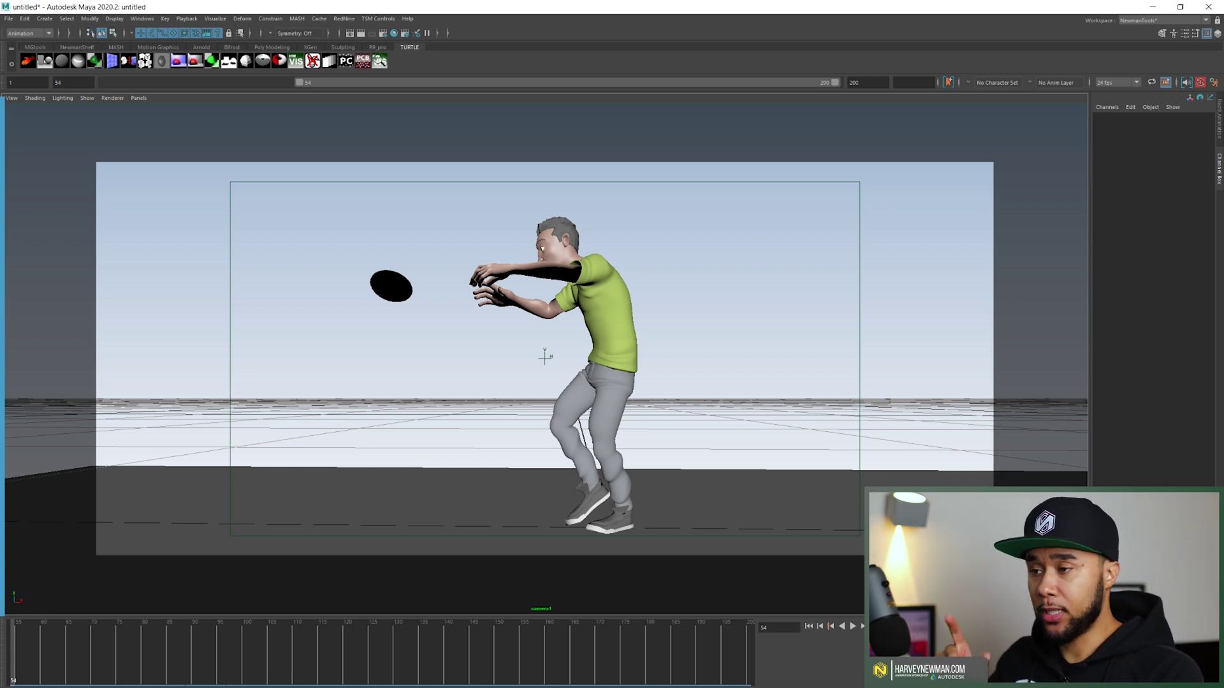
# Step: Play back the character's ball animation through the scene camera and stop it
pyautogui.click(853, 626)
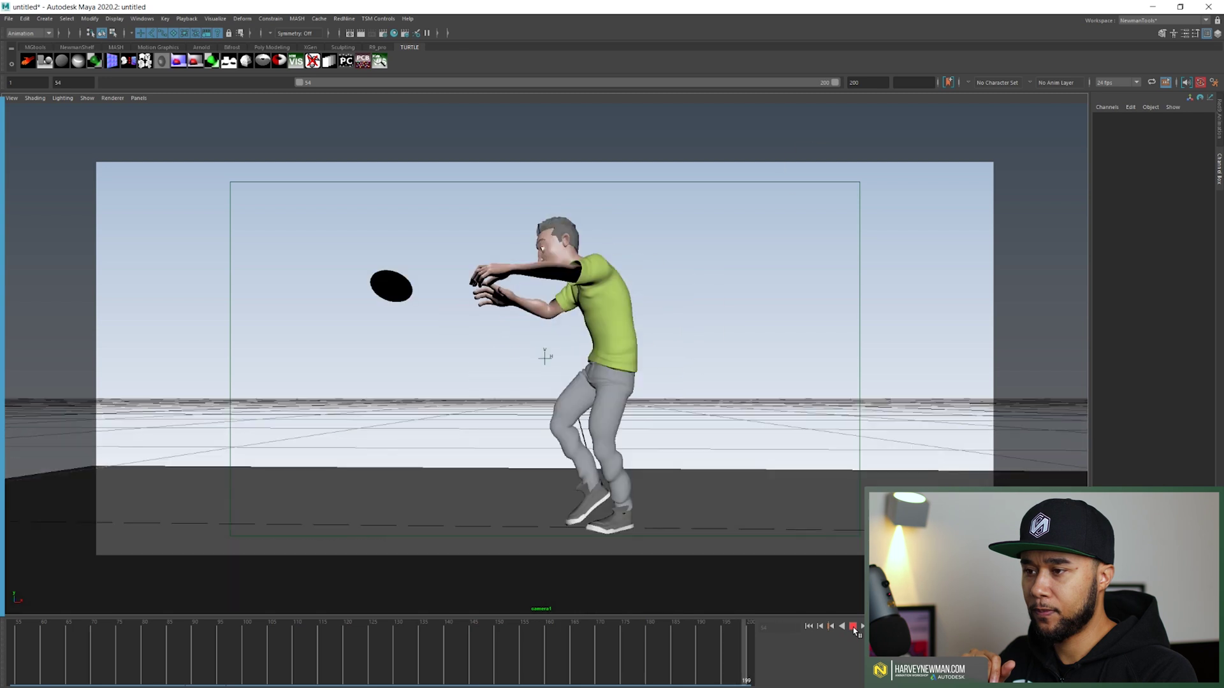
pyautogui.click(854, 627)
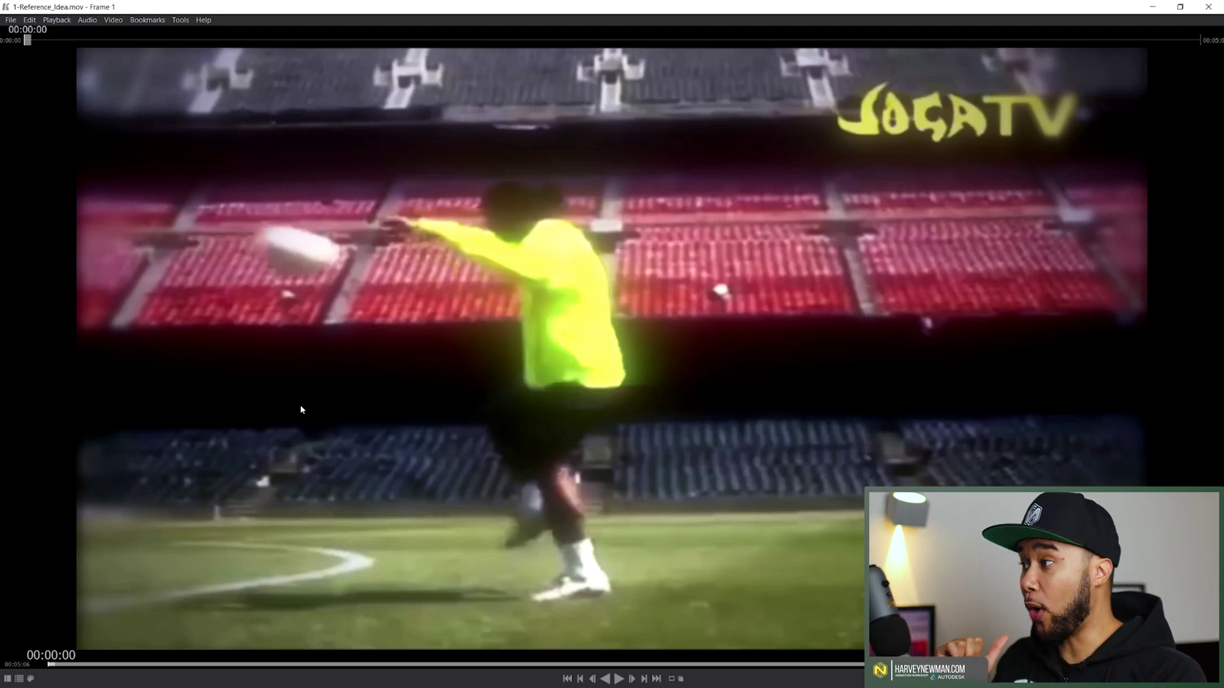
# Step: Switch to the video player and play the footballer reference clip 1-Reference_Idea.mov to study the ball juggling
pyautogui.click(618, 679)
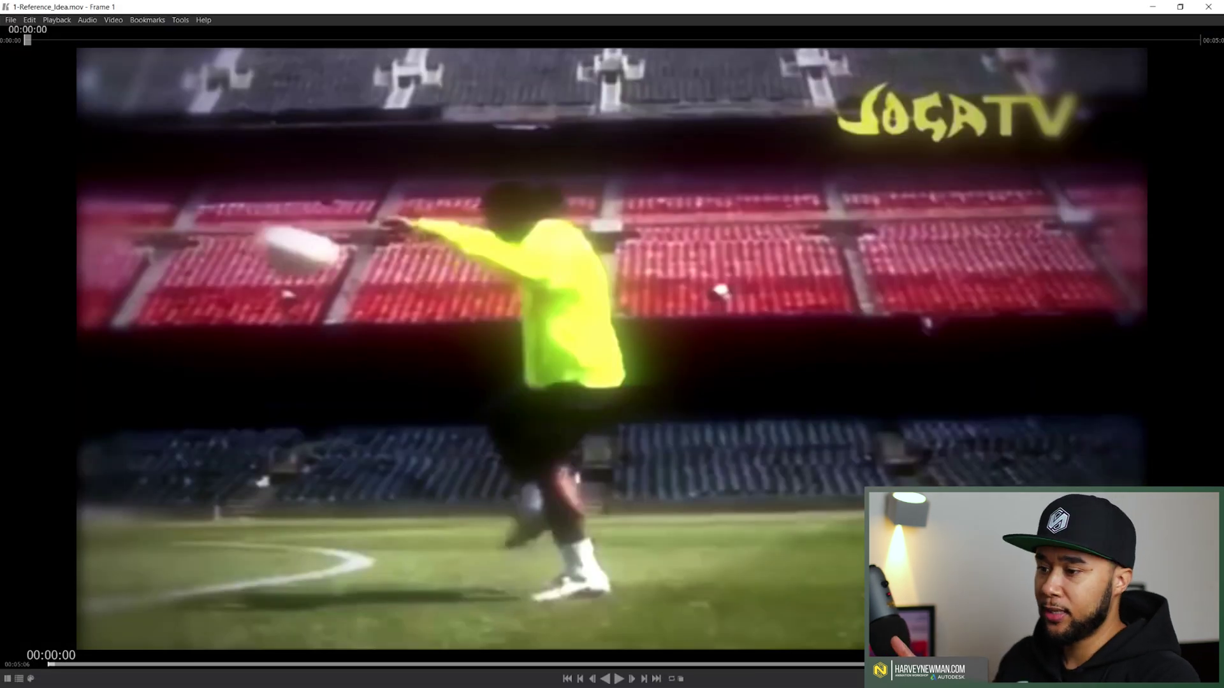
pyautogui.press('space')
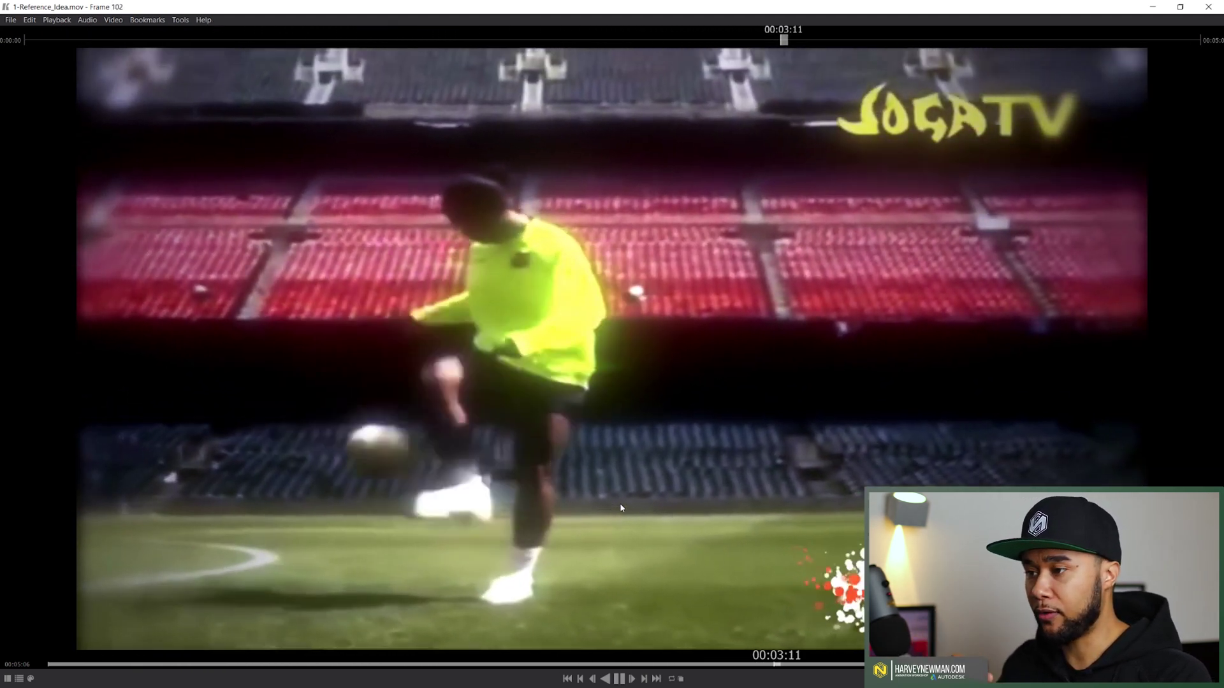
pyautogui.click(618, 679)
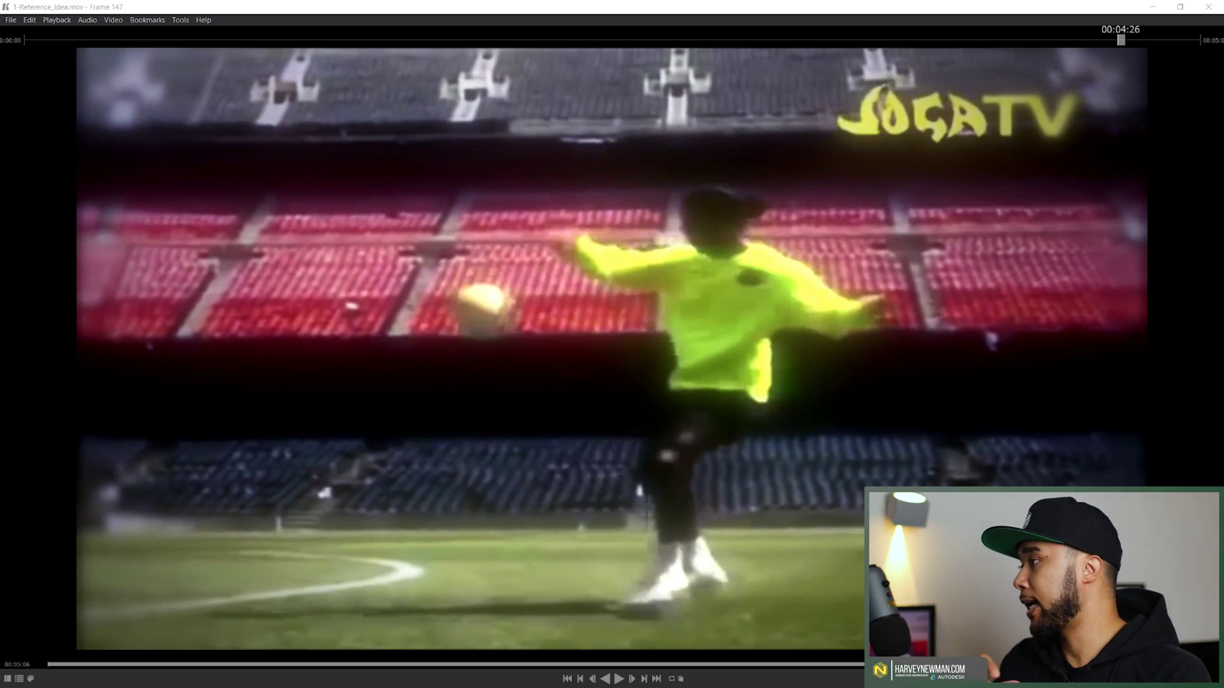
# Step: Open the sketched clip 2-Keepy_Uppy_keyframes and poses.mov, play it and scrub to frame 12
pyautogui.press('pagedown')
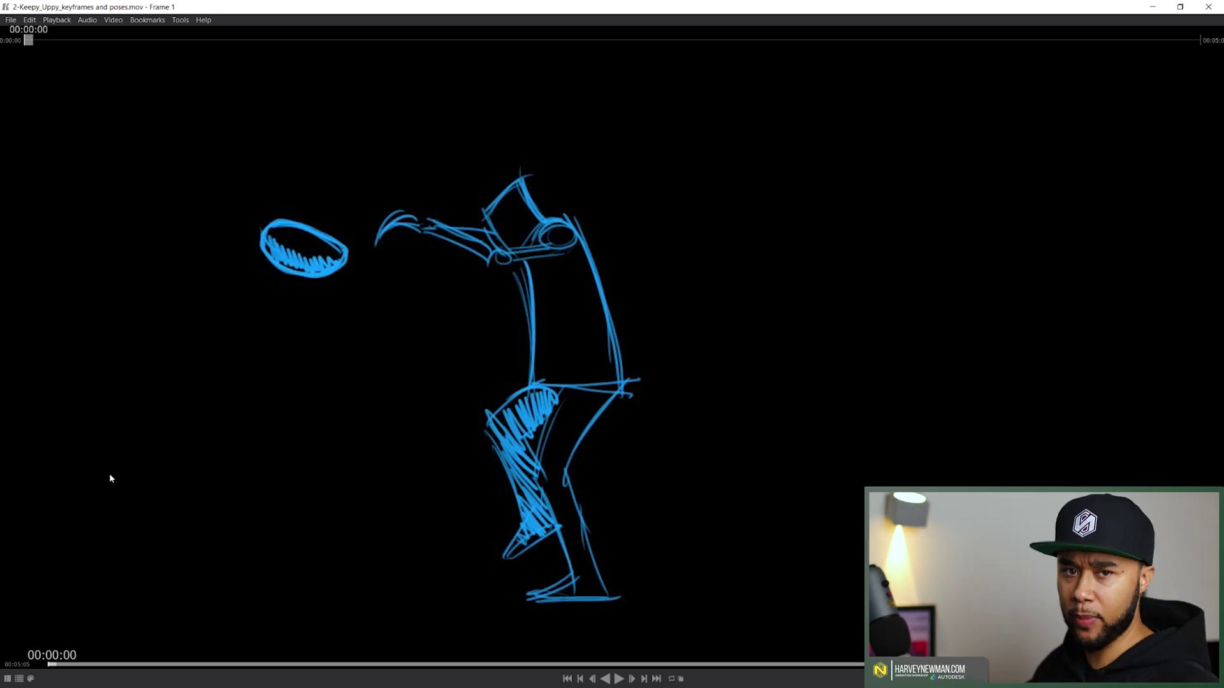
pyautogui.click(617, 680)
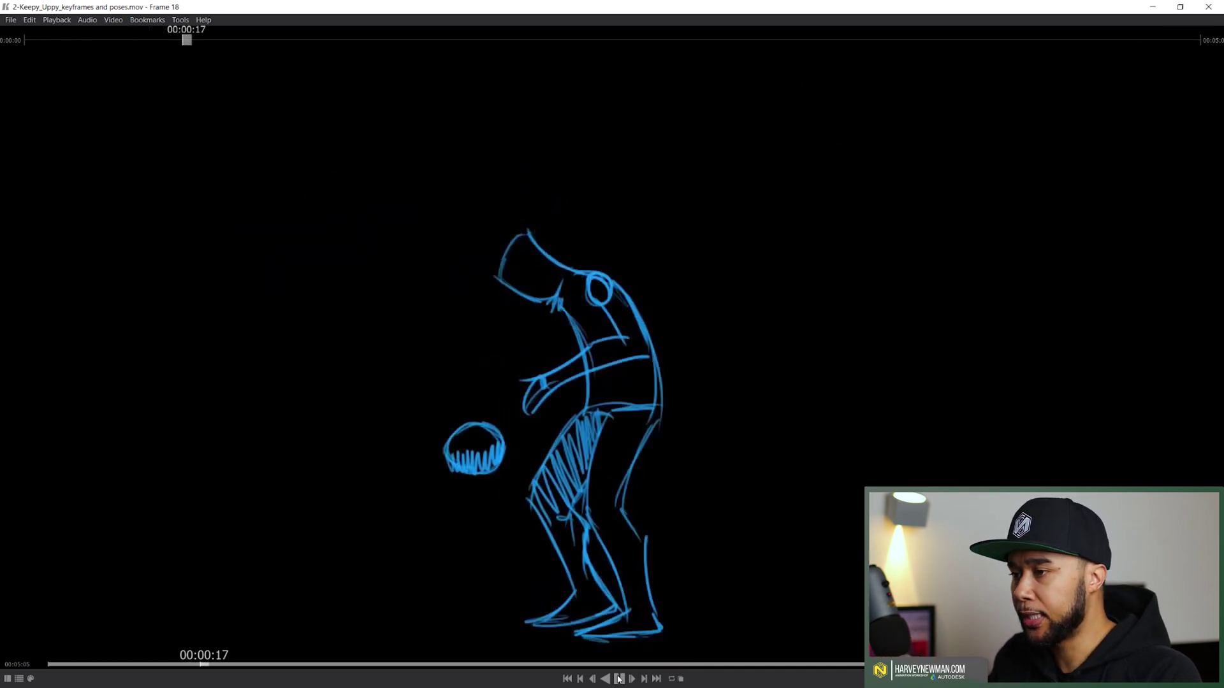
pyautogui.moveTo(64, 666); pyautogui.dragTo(146, 667)
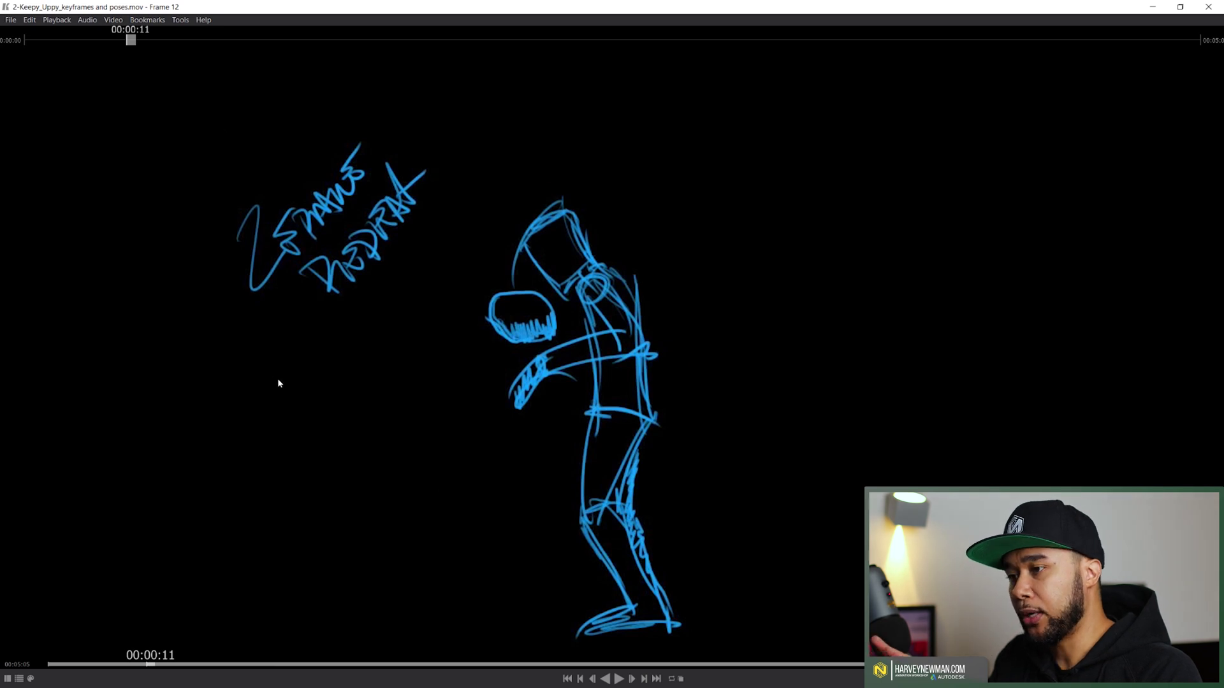
# Step: Step back and forth through the frames around frame 12 to compare neighbouring sketched poses and the two-frame repeat note
pyautogui.press('Left')
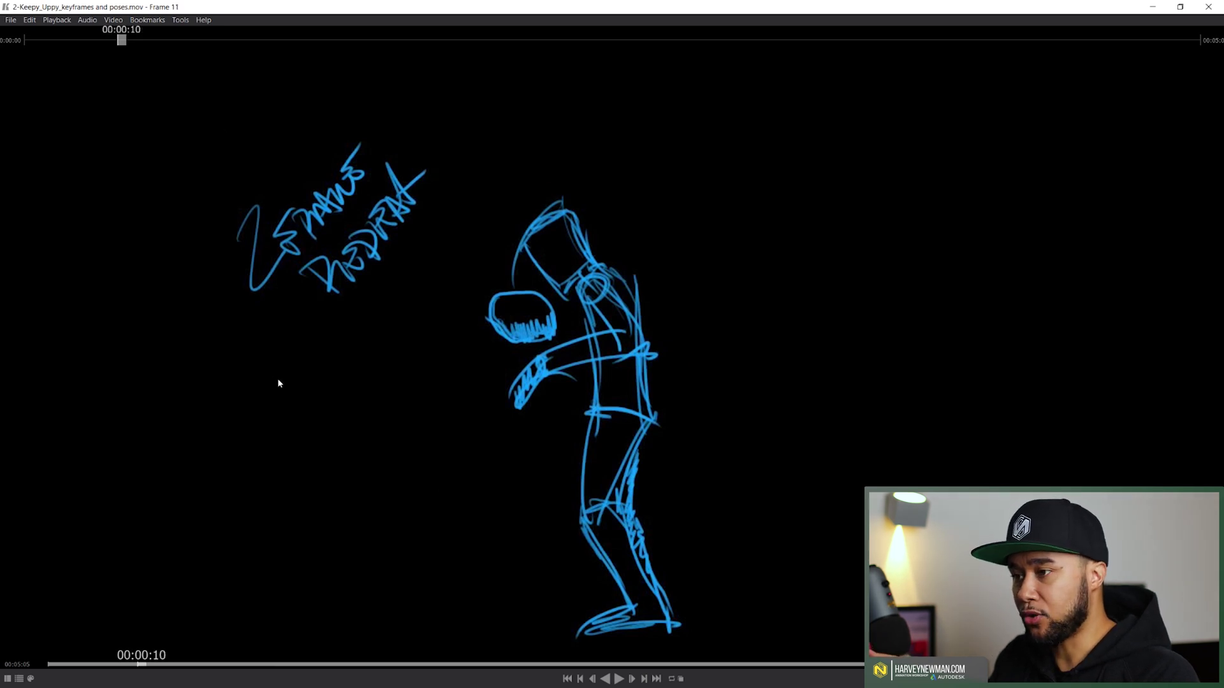
pyautogui.press('Right')
pyautogui.press('Right')
pyautogui.press('Left')
pyautogui.press('Left')
pyautogui.press('Left')
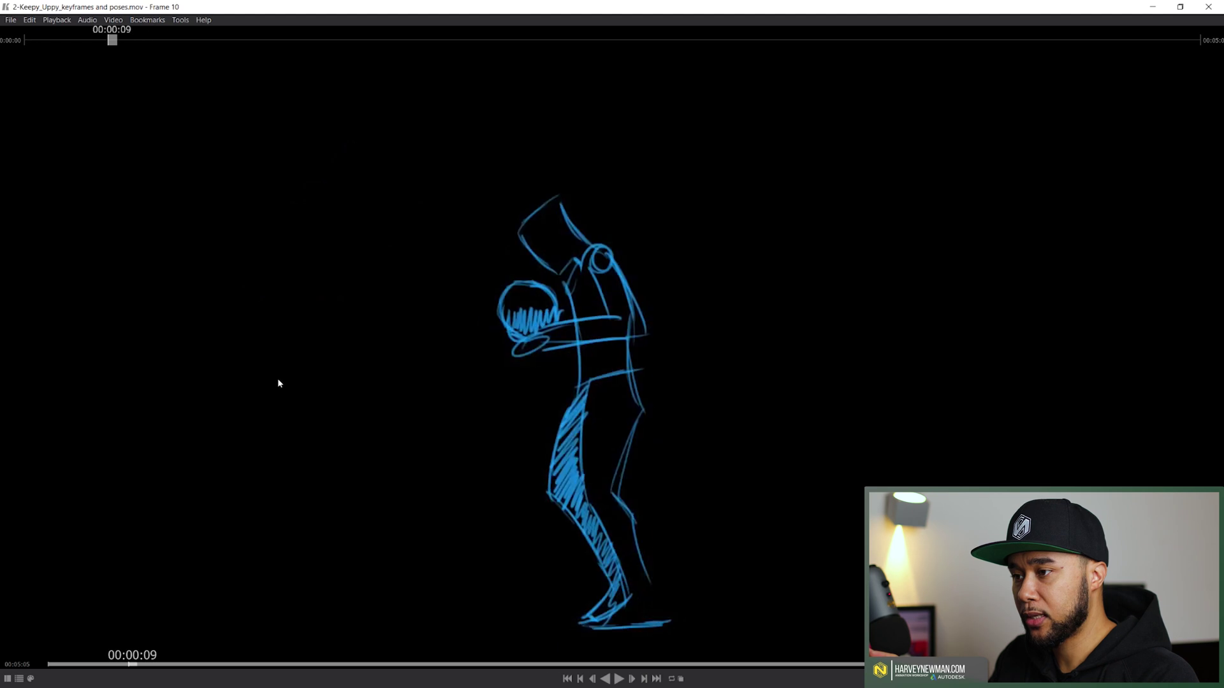
pyautogui.press('Right')
pyautogui.press('Right')
pyautogui.press('Right')
pyautogui.press('Left')
pyautogui.press('Left')
pyautogui.press('Left')
pyautogui.press('Right')
pyautogui.press('Right')
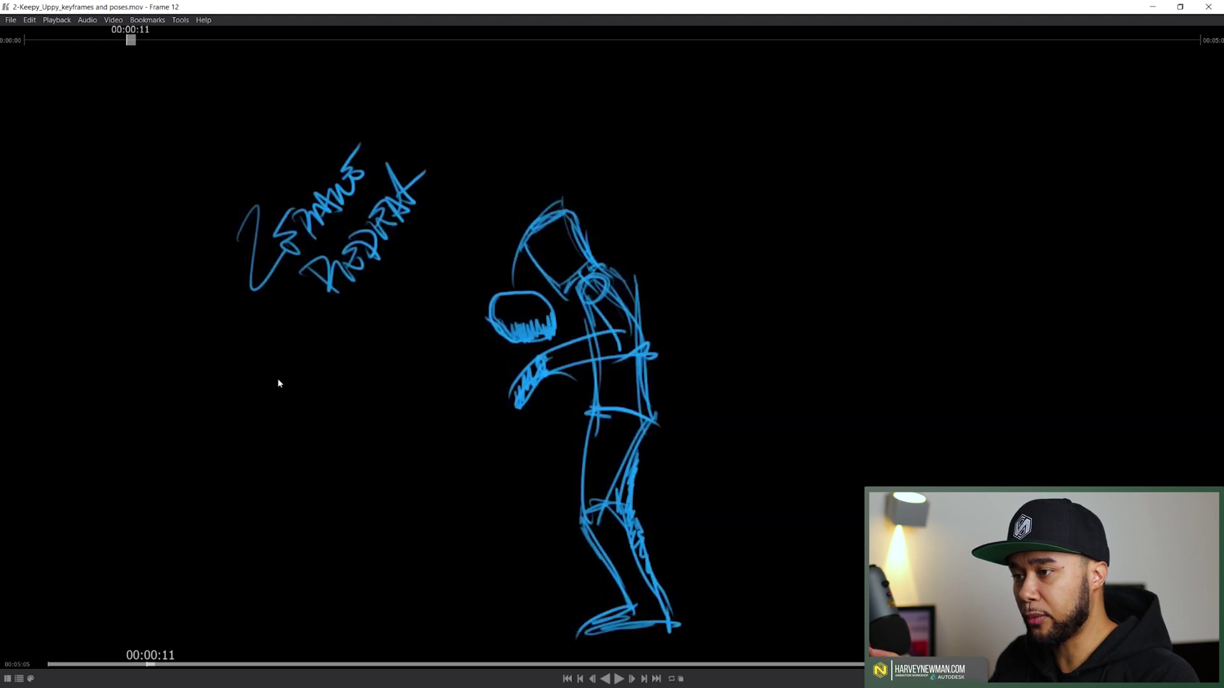
pyautogui.press('Right')
pyautogui.press('Left')
pyautogui.press('Right')
pyautogui.press('Left')
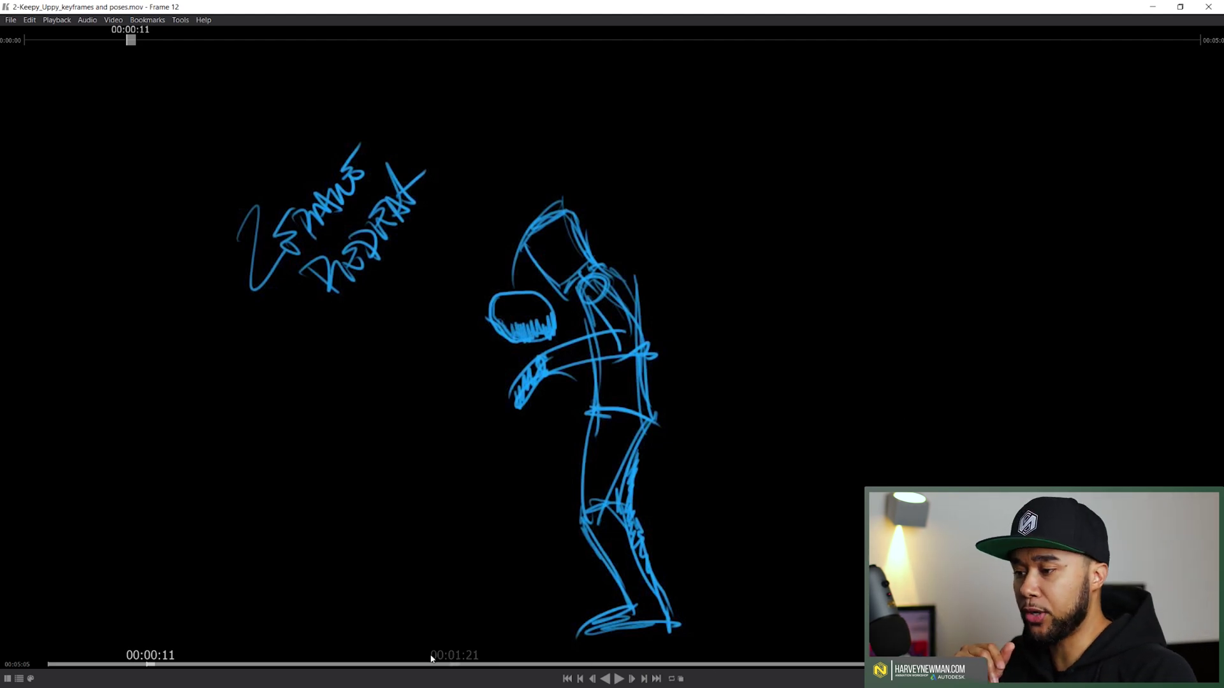
# Step: Scrub to the kick and compare the sketched poses at frames 75 and 78 to examine the past-slow-motion note
pyautogui.moveTo(421, 665); pyautogui.dragTo(737, 685)
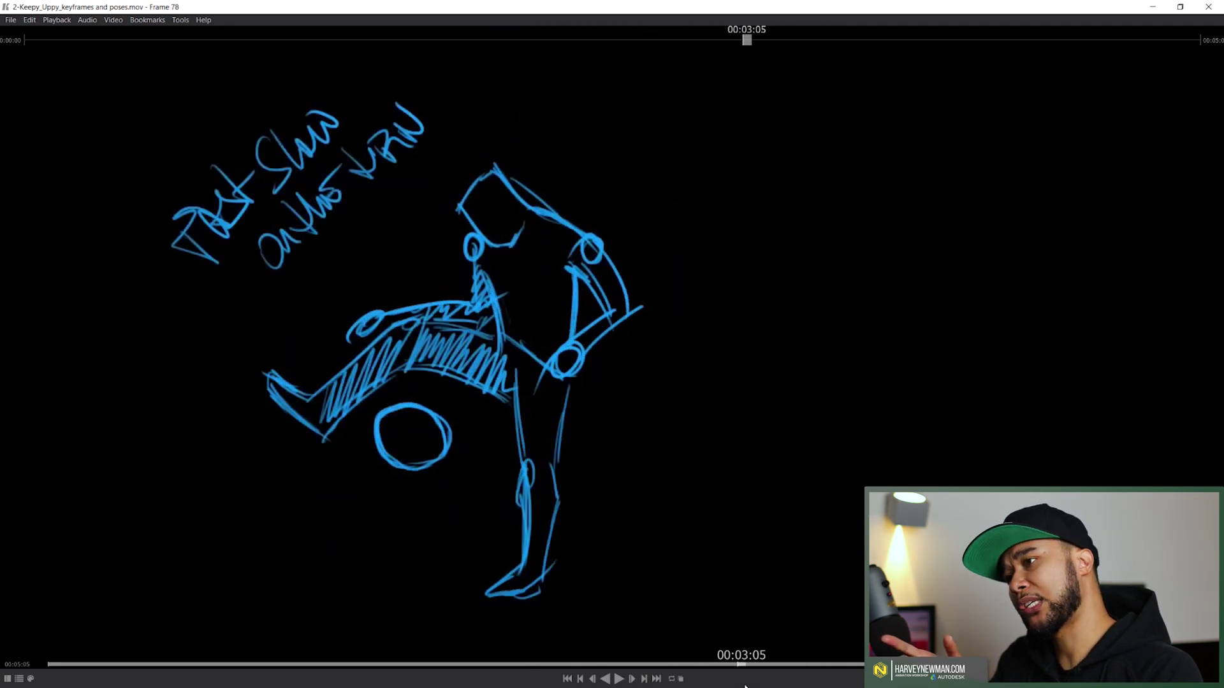
pyautogui.moveTo(736, 685); pyautogui.dragTo(720, 685)
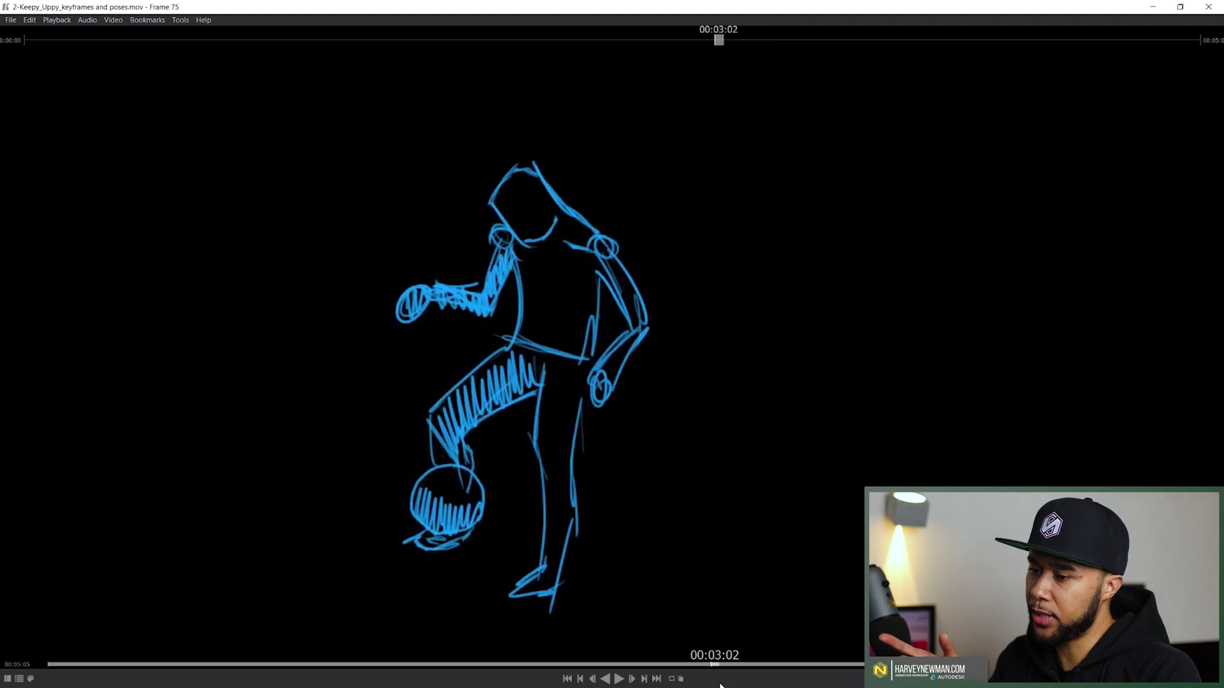
pyautogui.click(618, 678)
pyautogui.click(722, 665)
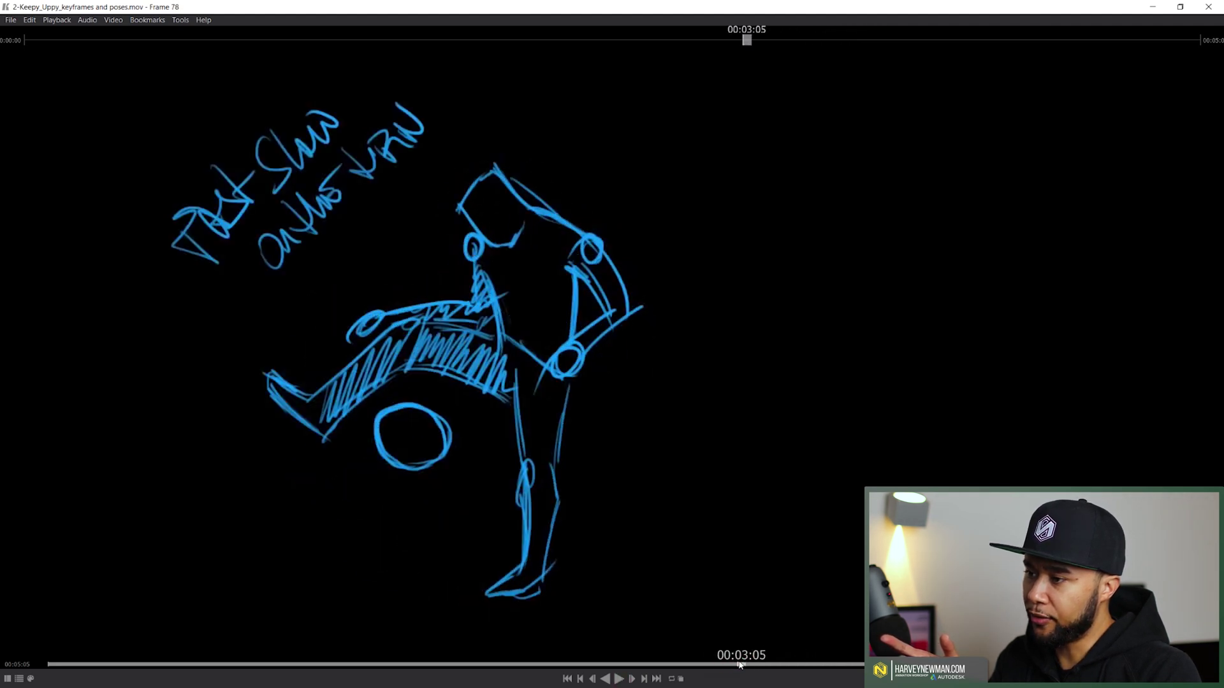
pyautogui.click(716, 664)
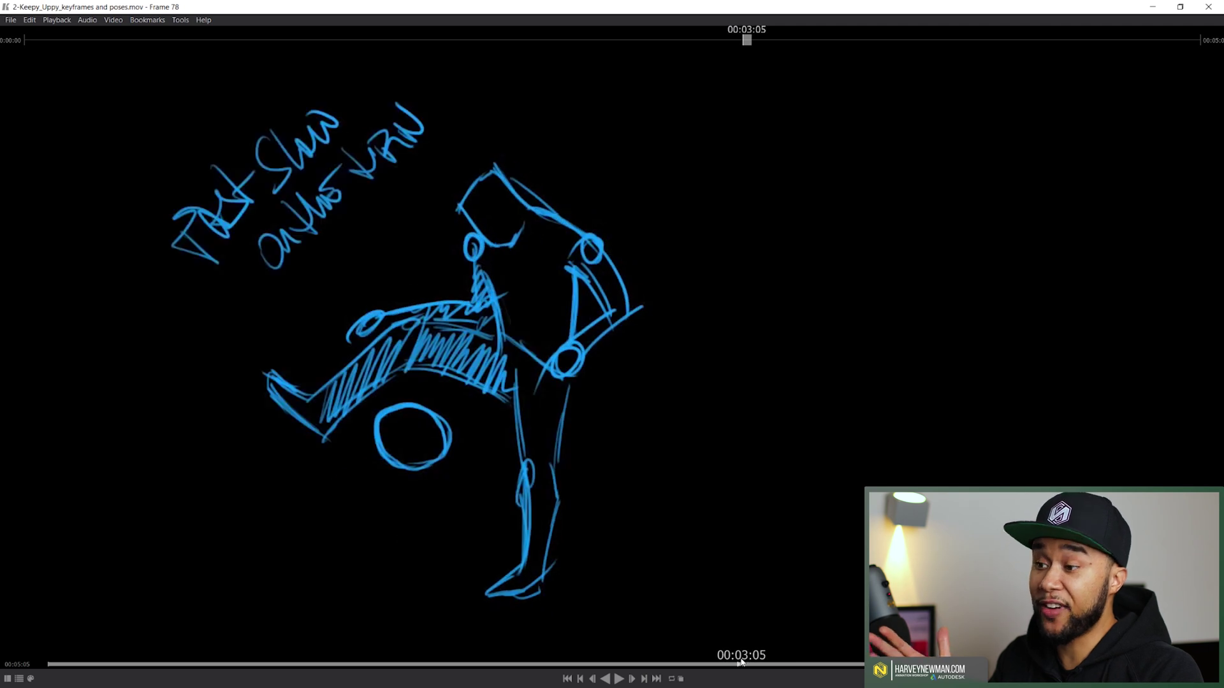
pyautogui.click(720, 665)
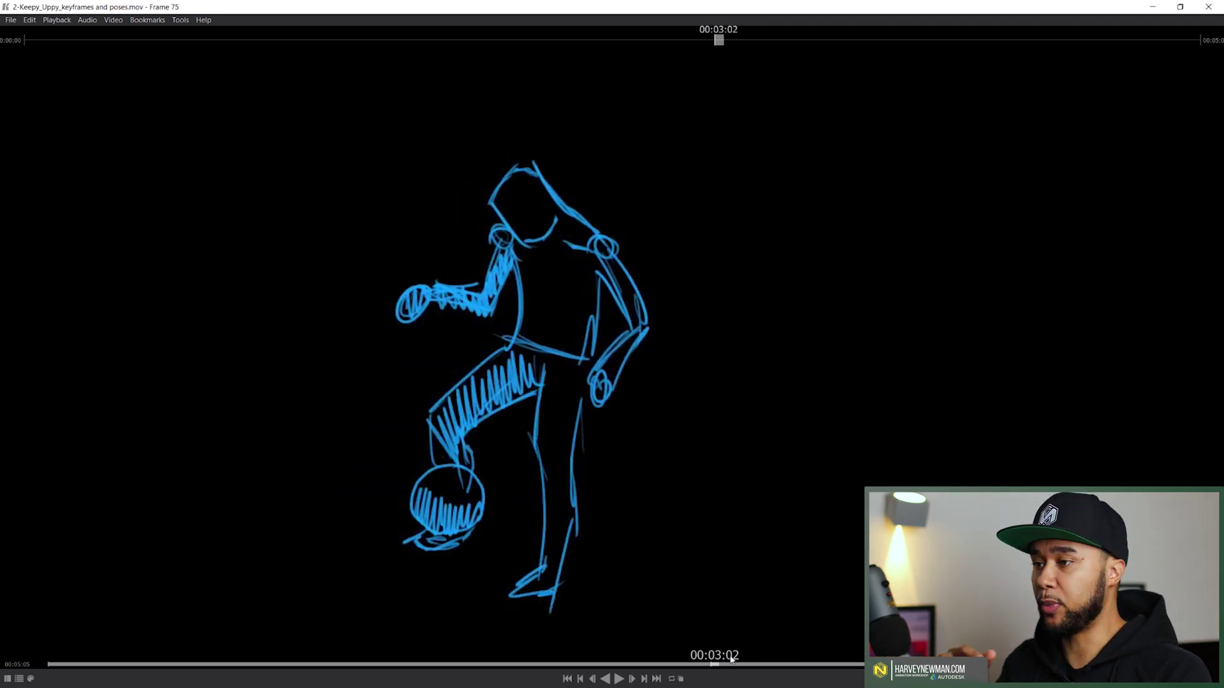
# Step: Play the sketched keyframe clip on from frame 75, pause it and close the clip
pyautogui.click(619, 679)
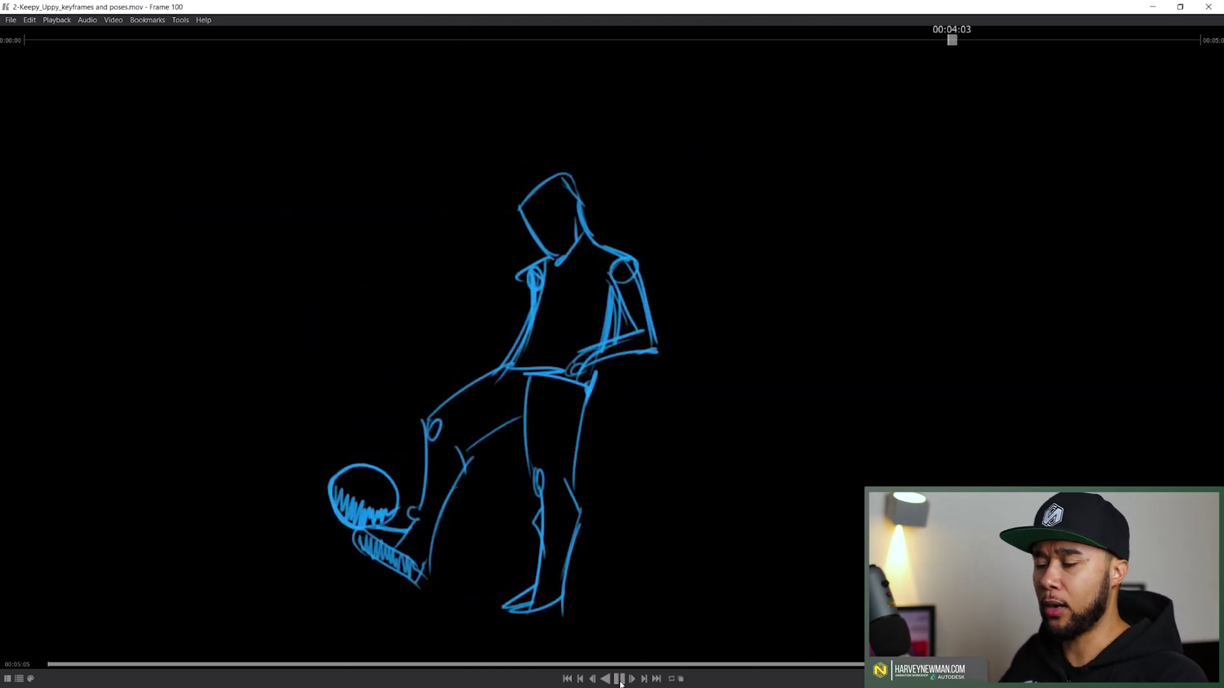
pyautogui.click(619, 679)
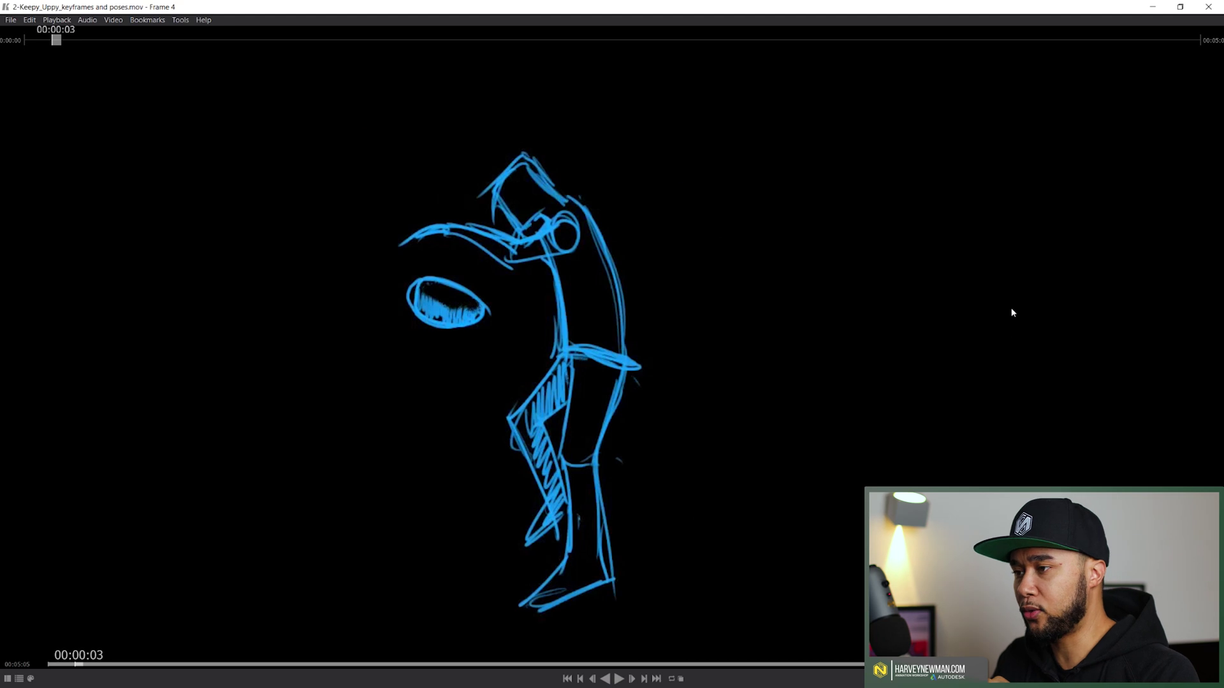
pyautogui.click(1209, 8)
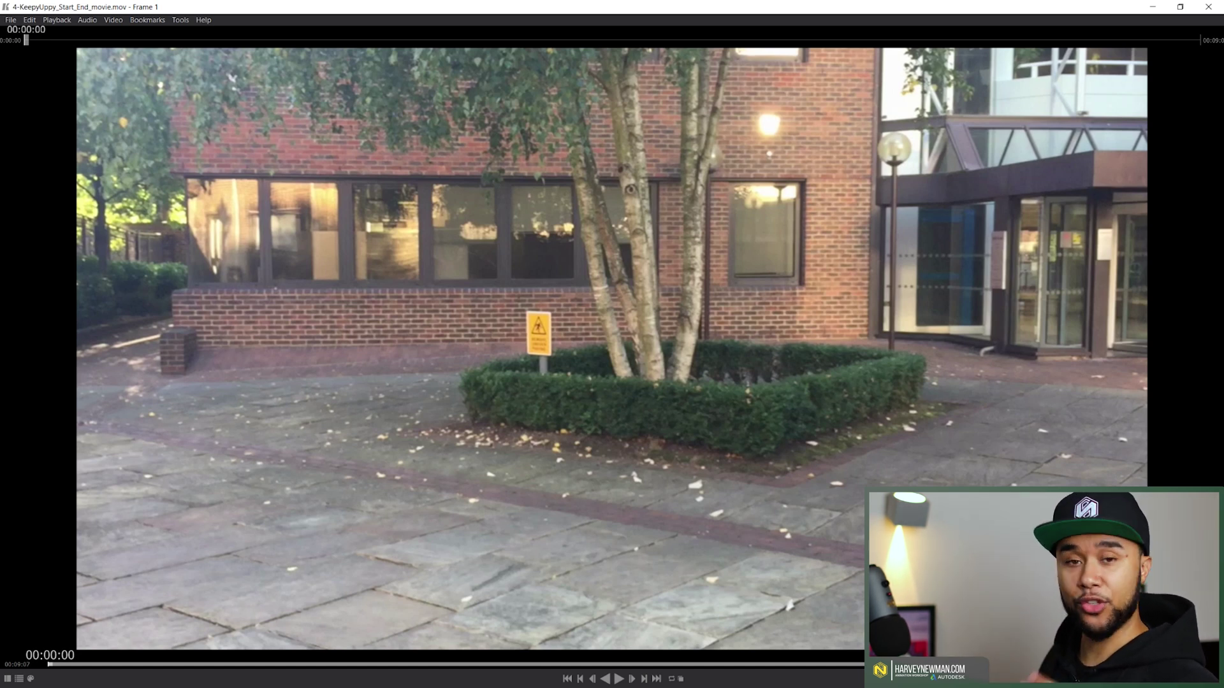
# Step: Play 4-KeepyUppy_Start_End_movie.mov, return near its start and replay the opening into the sketched section
pyautogui.press('space')
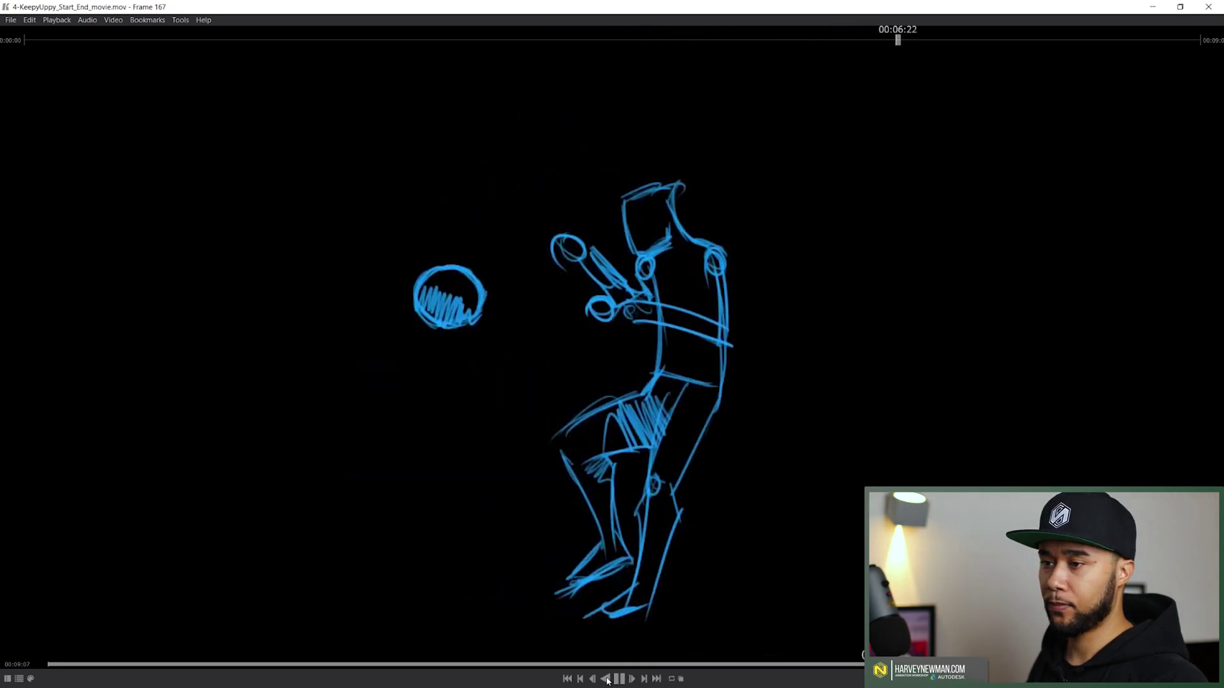
pyautogui.click(64, 664)
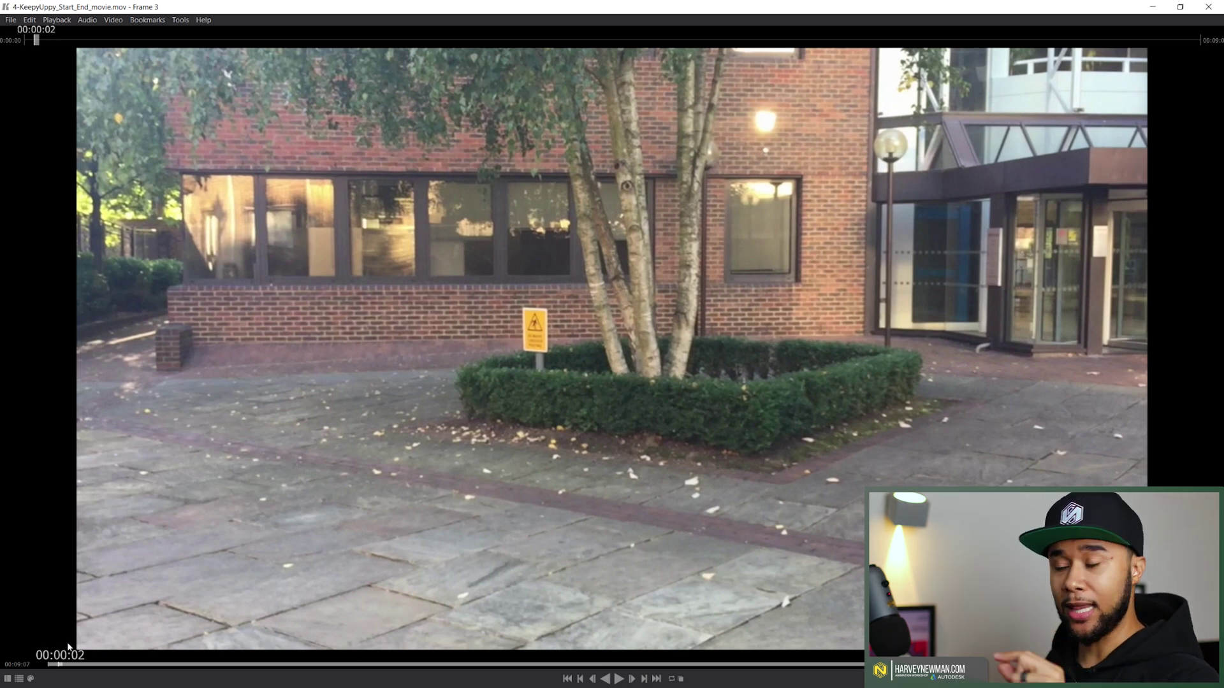
pyautogui.press('space')
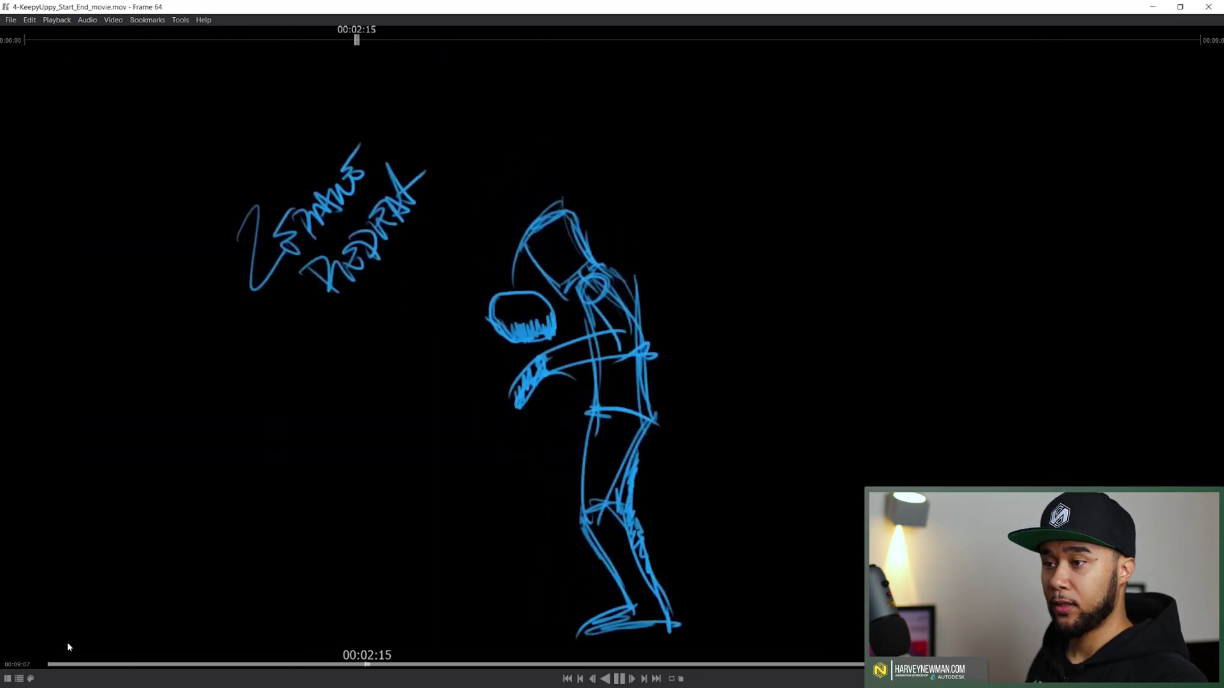
pyautogui.press('space')
# Step: Step frame by frame between frames 36 and 55 to examine the filmed jump's transition into the first sketched pose
pyautogui.moveTo(383, 665); pyautogui.dragTo(296, 654)
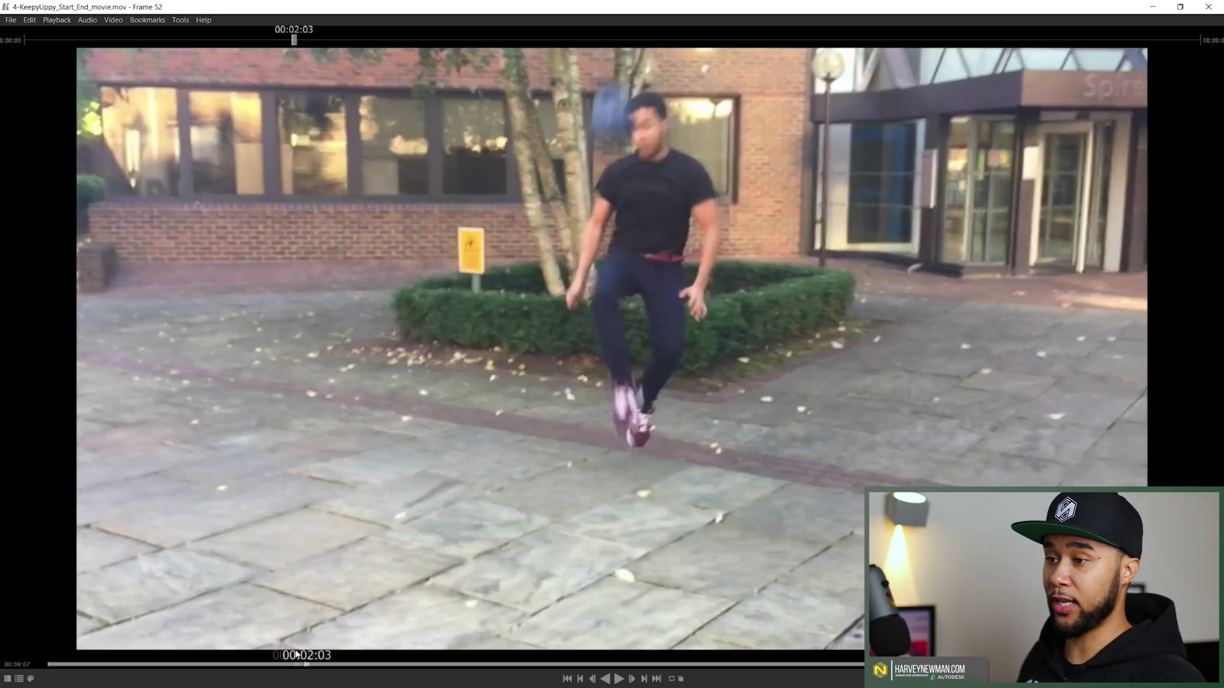
pyautogui.press('Left')
pyautogui.press('Left')
pyautogui.press('Left')
pyautogui.press('Left')
pyautogui.press('Left')
pyautogui.press('Left')
pyautogui.press('Left')
pyautogui.press('Left')
pyautogui.press('Left')
pyautogui.press('Left')
pyautogui.press('Left')
pyautogui.press('Left')
pyautogui.press('Left')
pyautogui.press('Left')
pyautogui.press('Left')
pyautogui.press('Left')
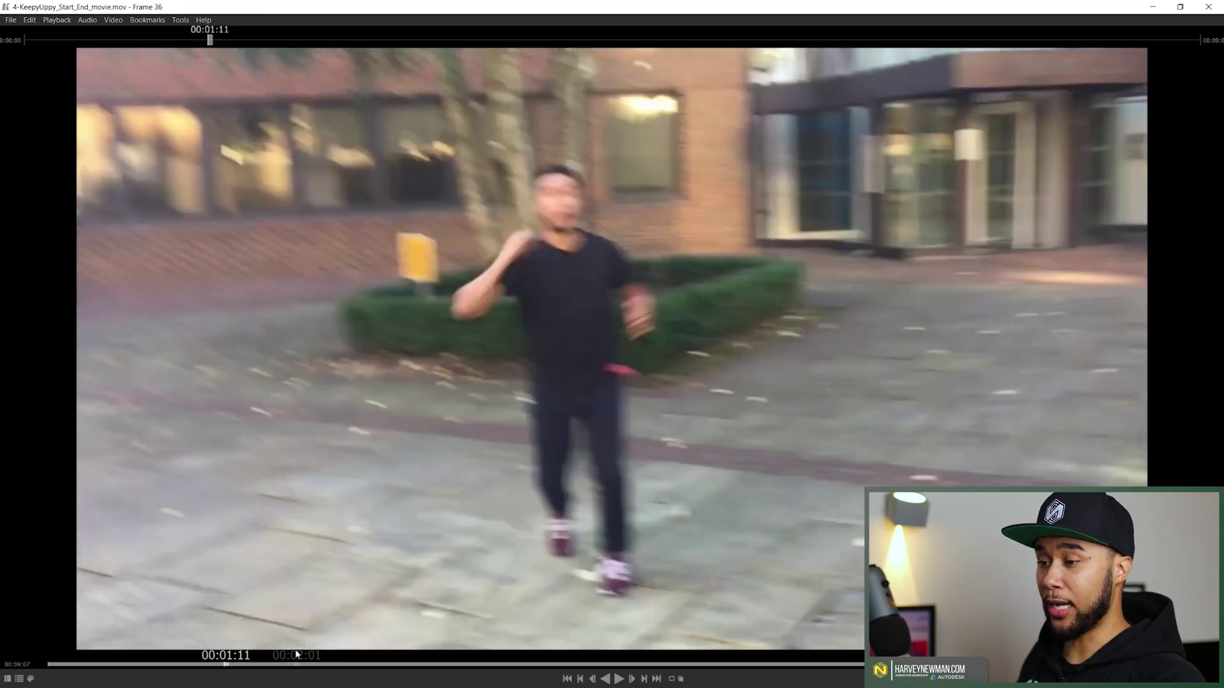
pyautogui.press('Right')
pyautogui.press('Right')
pyautogui.press('Right')
pyautogui.press('Right')
pyautogui.press('Right')
pyautogui.press('Right')
pyautogui.press('Right')
pyautogui.press('Right')
pyautogui.press('Right')
pyautogui.press('Right')
pyautogui.press('Right')
pyautogui.press('Right')
pyautogui.press('Right')
pyautogui.press('Right')
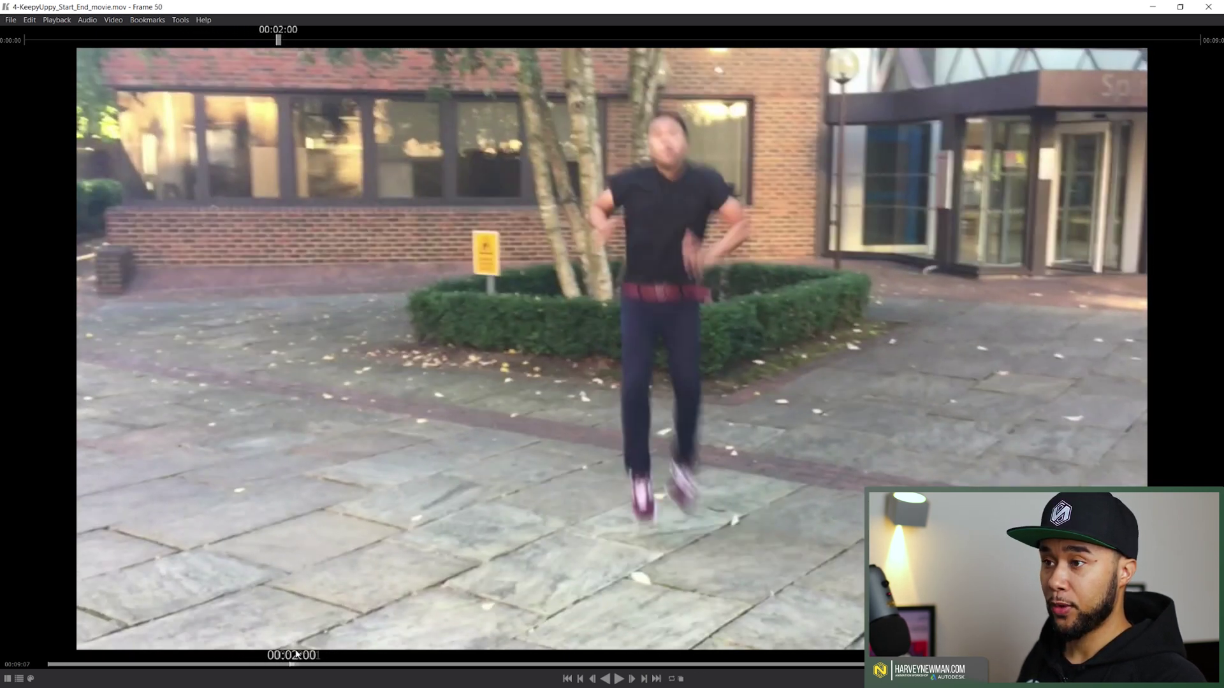
pyautogui.press('Right')
pyautogui.press('Right')
pyautogui.press('Right')
pyautogui.press('Right')
pyautogui.press('Right')
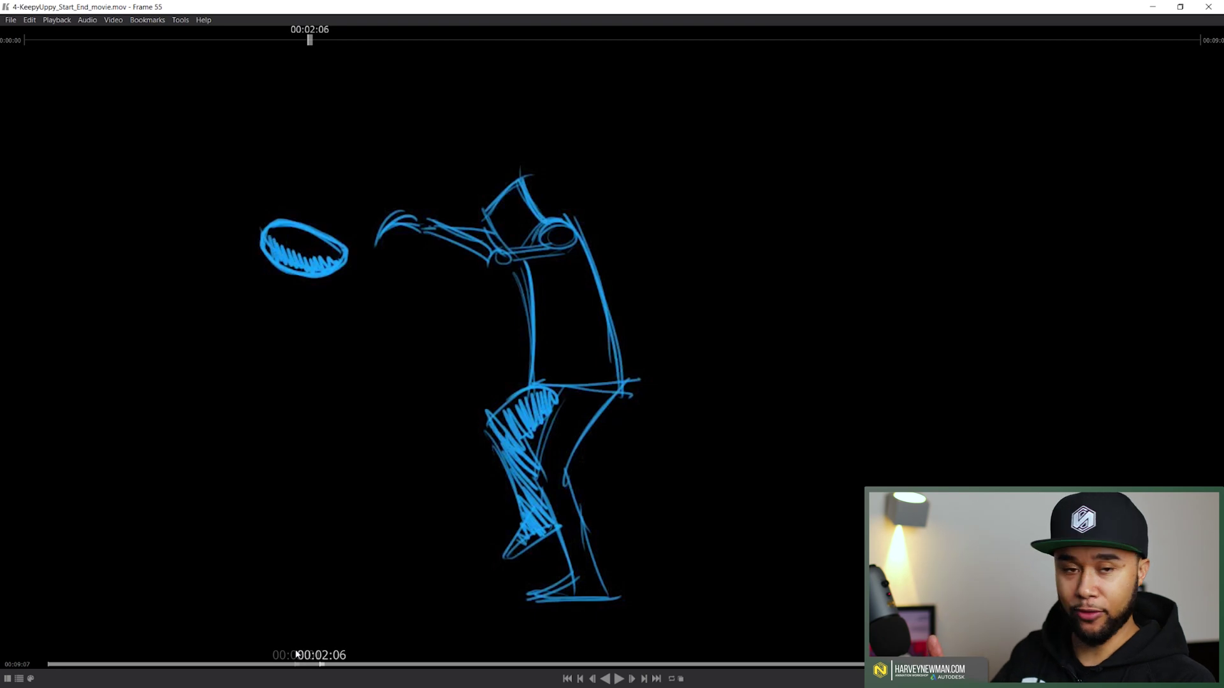